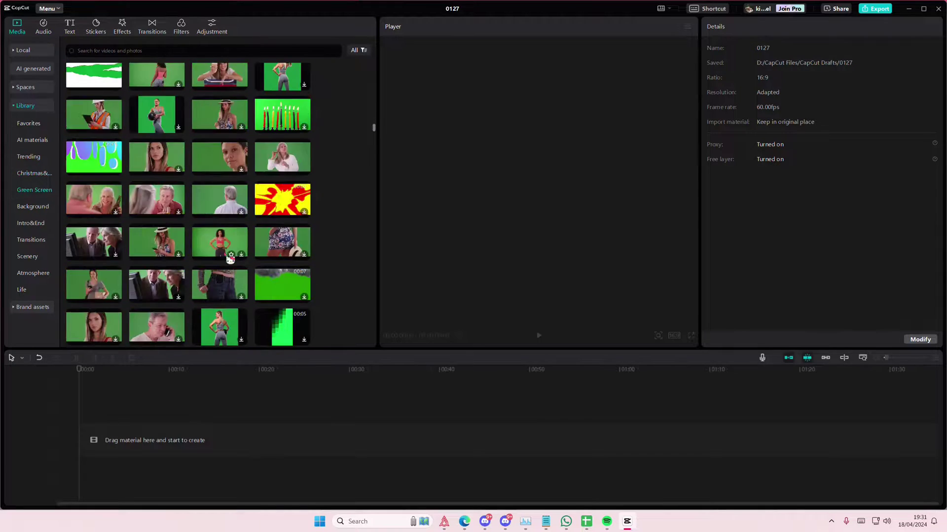
Step: Find the hot air balloons over Cappadocia clip in the Scenery stock category and place it at the start of the timeline
scroll(231, 259, "down", 15)
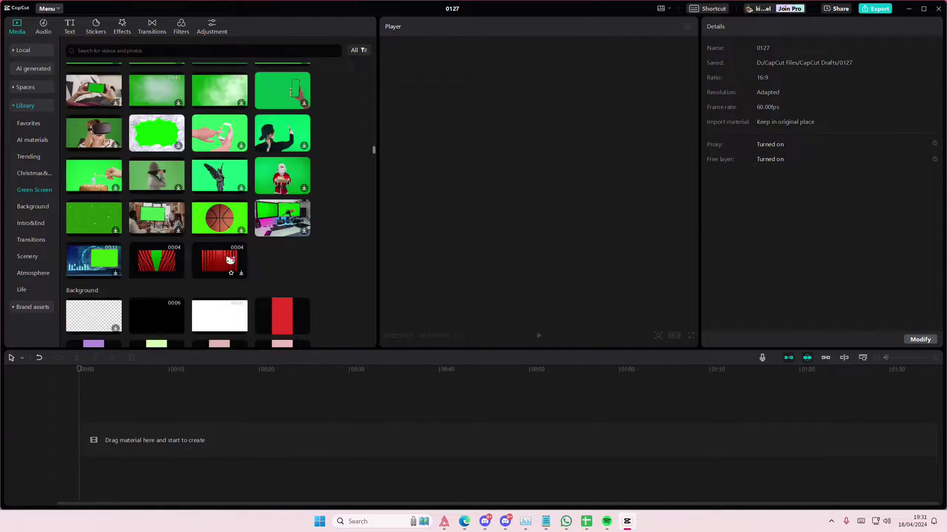
scroll(230, 260, "down", 15)
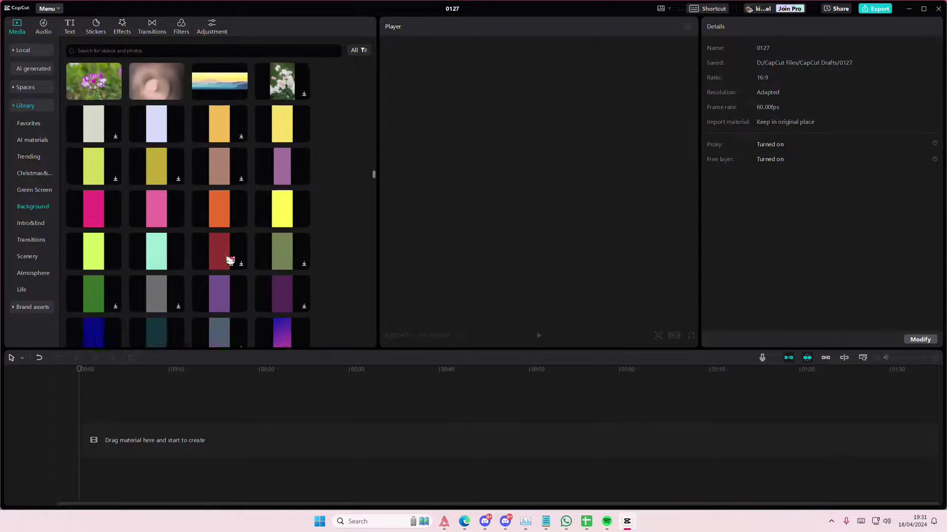
scroll(231, 259, "down", 15)
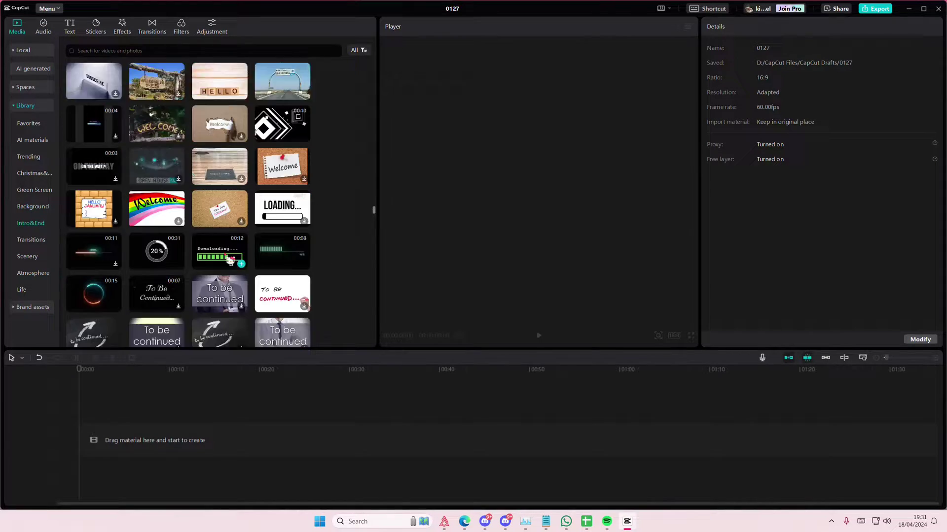
scroll(230, 259, "down", 15)
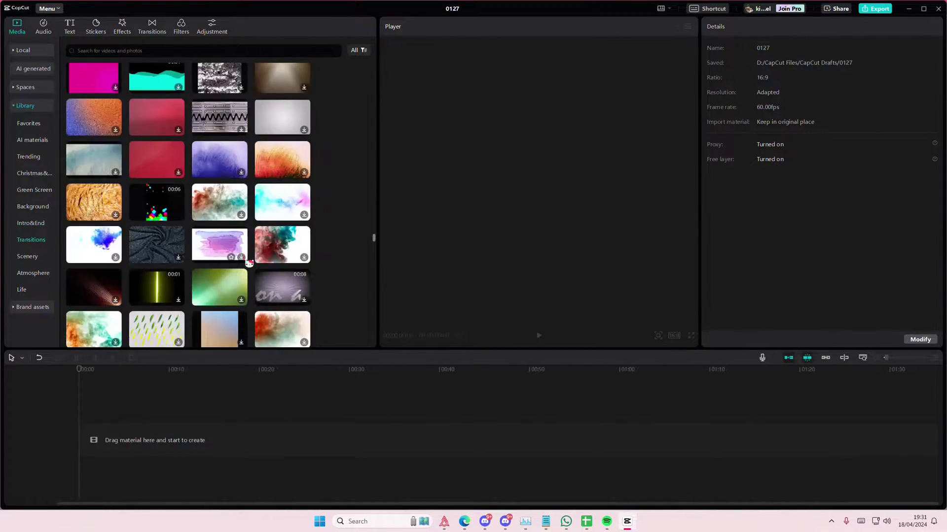
scroll(249, 264, "down", 15)
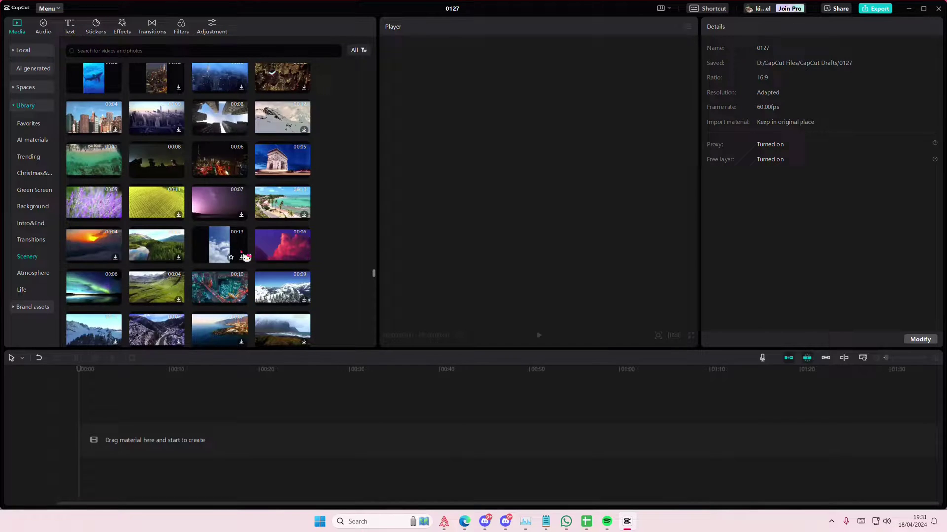
scroll(245, 257, "down", 10)
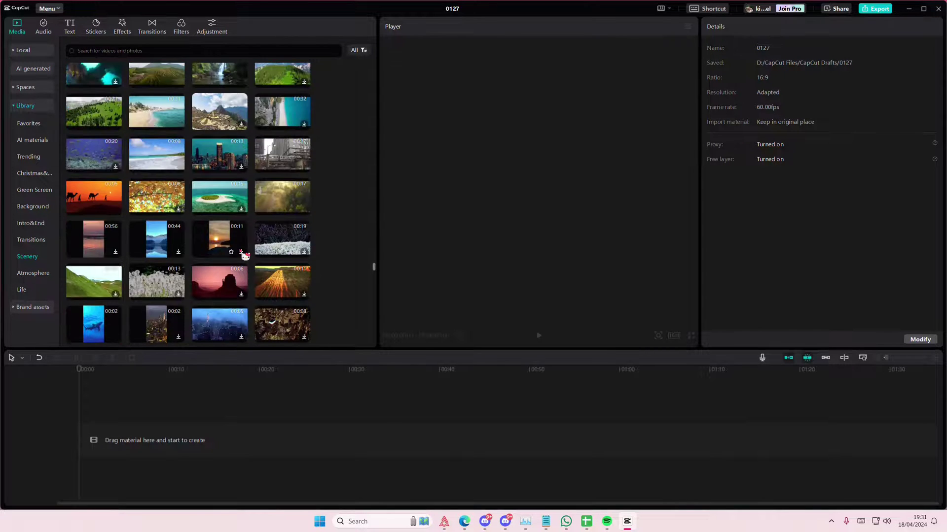
scroll(244, 255, "up", 2)
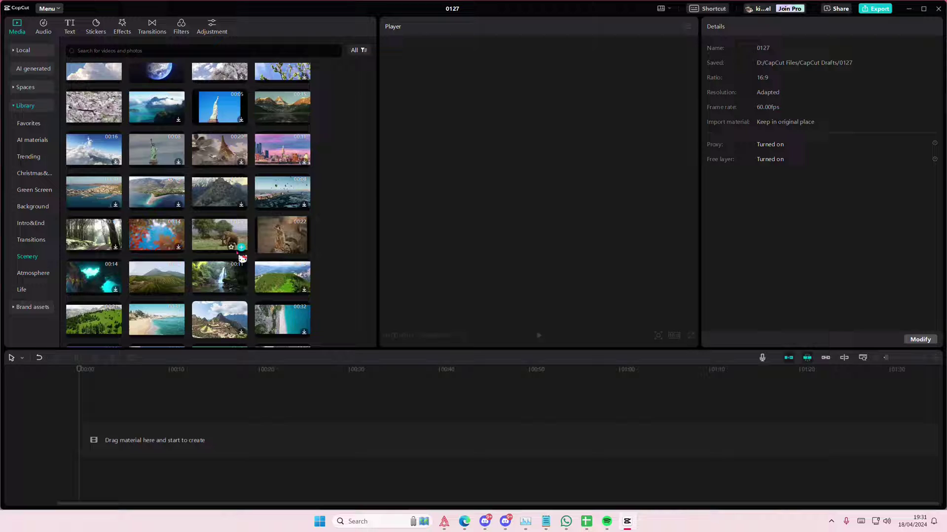
left_click_drag(282, 209, 112, 394)
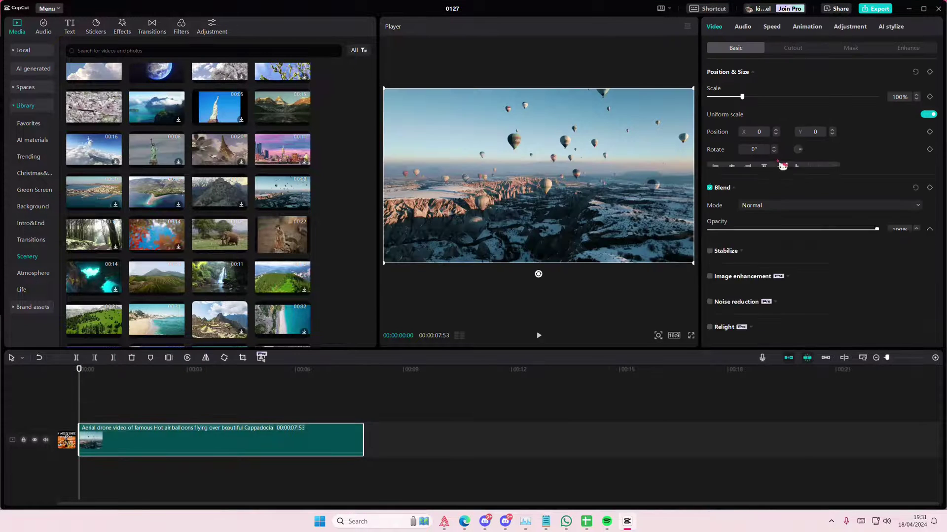
Step: Crop the balloon clip to a 1:1 ratio
left_click(849, 49)
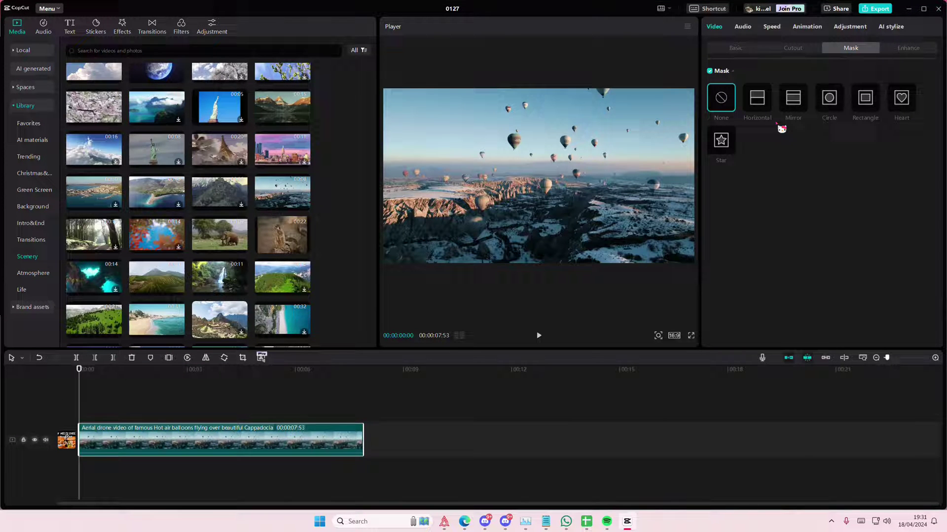
left_click(243, 358)
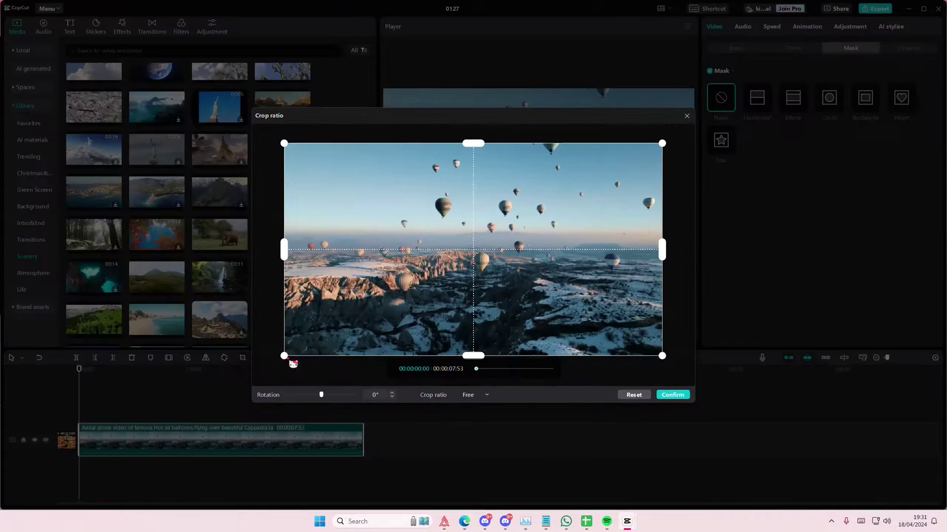
left_click(474, 395)
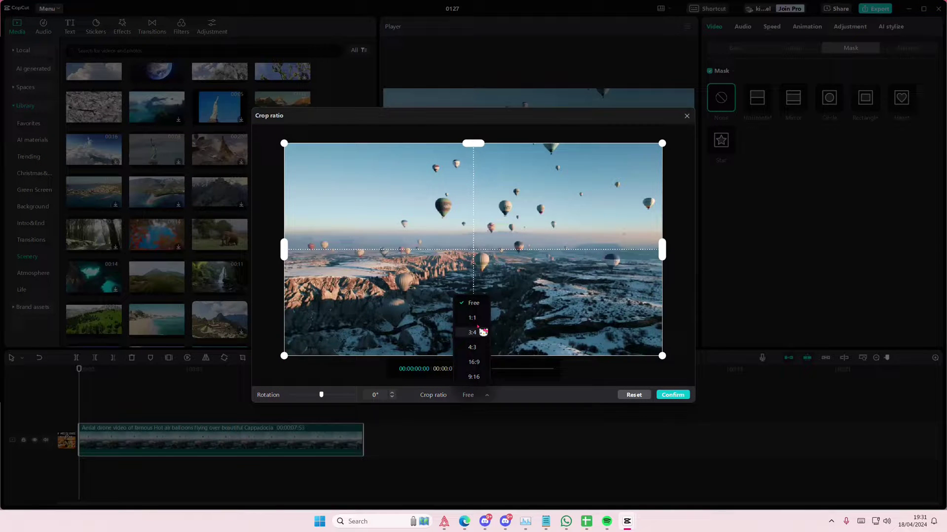
left_click(476, 319)
left_click(672, 395)
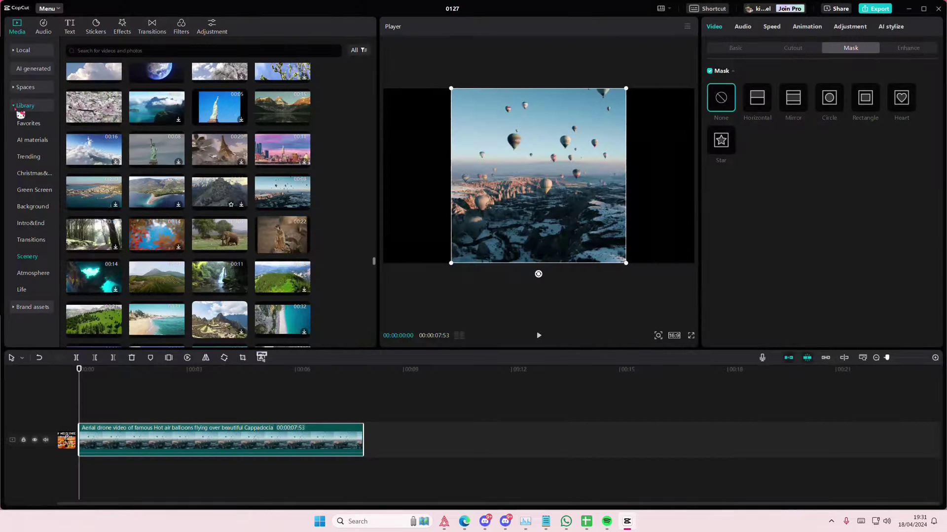
Step: Add the plain white polaroid frame sticker above the balloon clip and extend it to the clip's full length
left_click(96, 27)
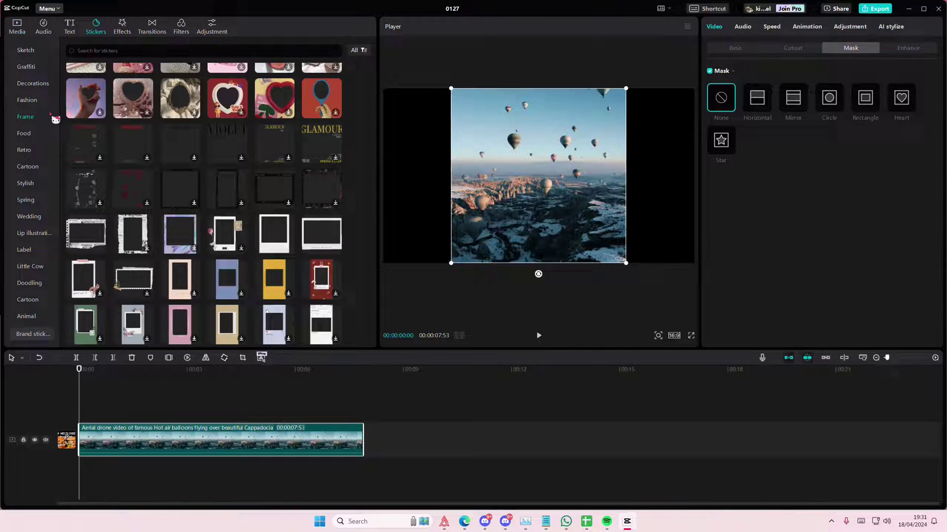
left_click(96, 378)
left_click_drag(96, 379, 115, 404)
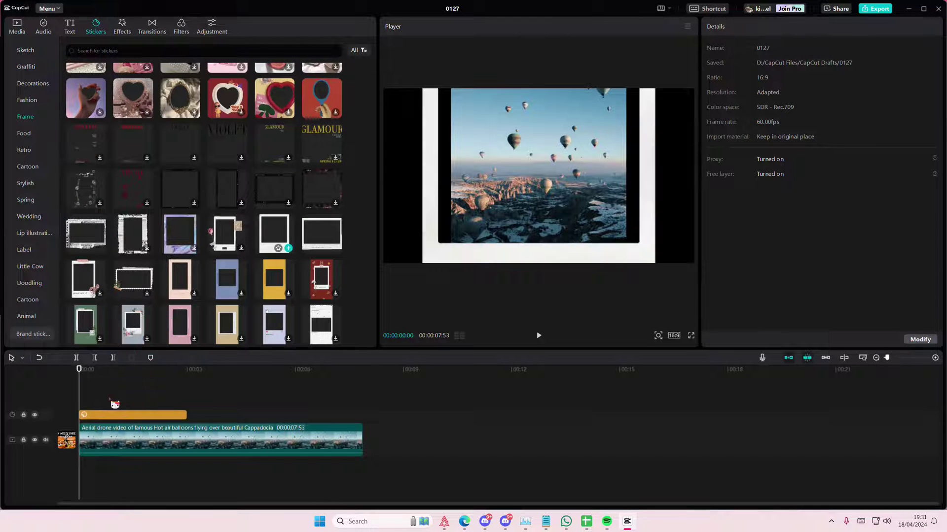
left_click_drag(191, 420, 363, 416)
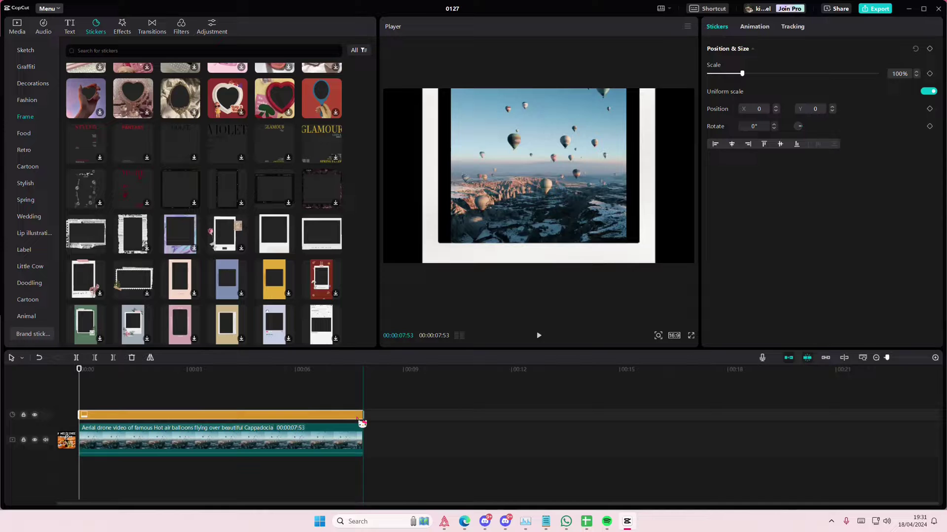
Step: Scale the polaroid frame to 51% and resize the balloon clip to fit inside the frame's opening
left_click_drag(742, 74, 729, 88)
left_click(291, 435)
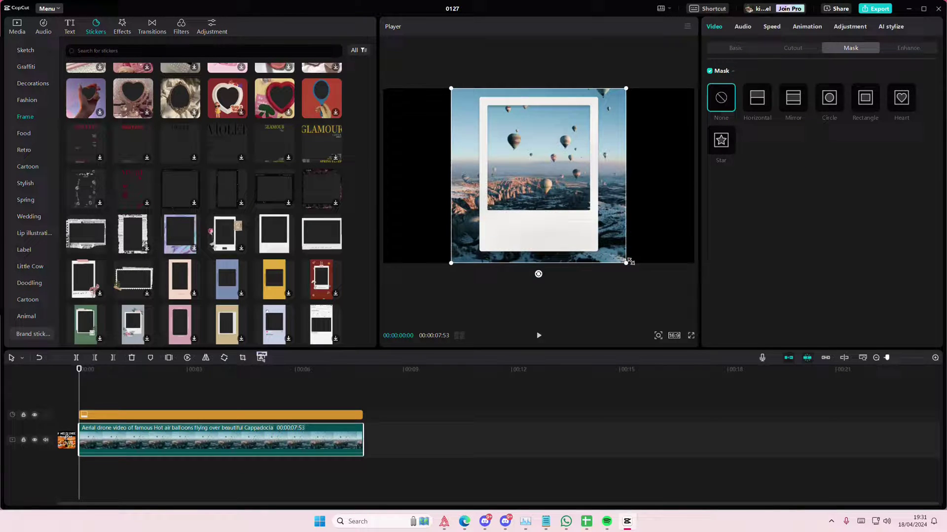
left_click_drag(629, 261, 589, 211)
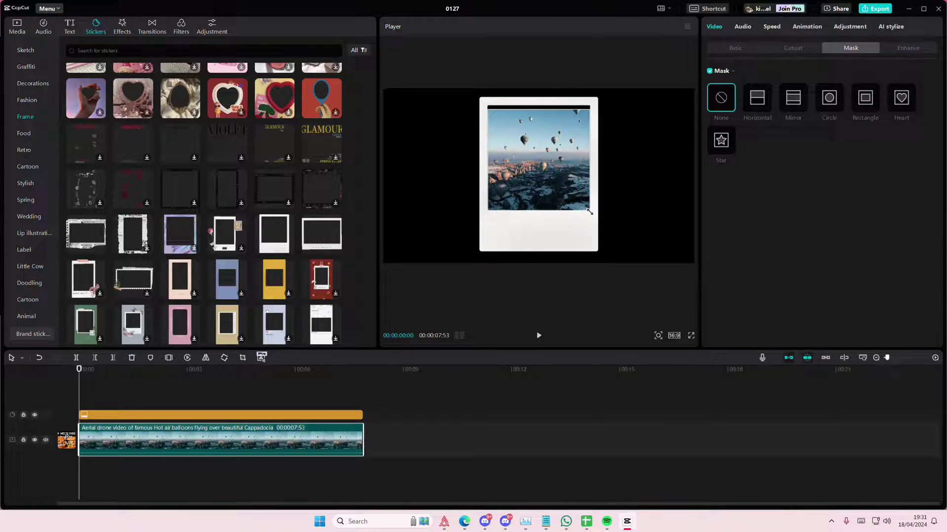
left_click(595, 215)
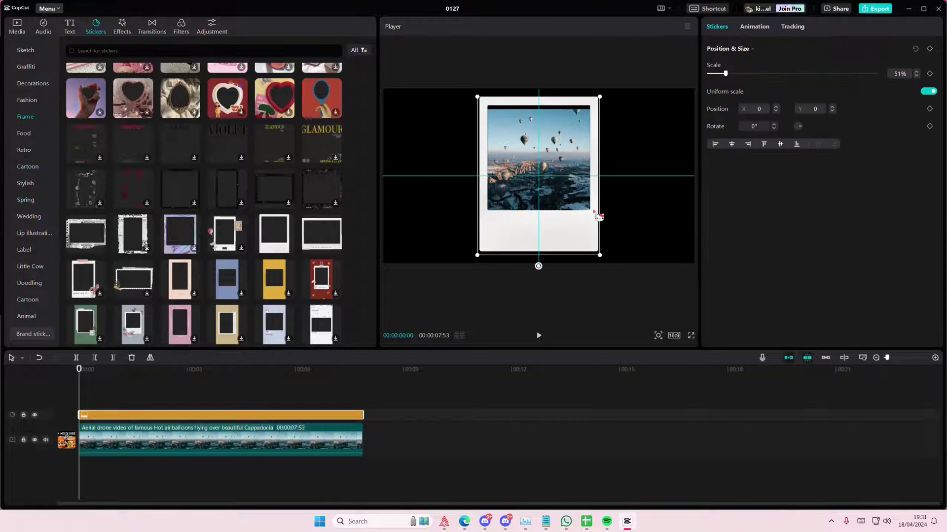
left_click(329, 432)
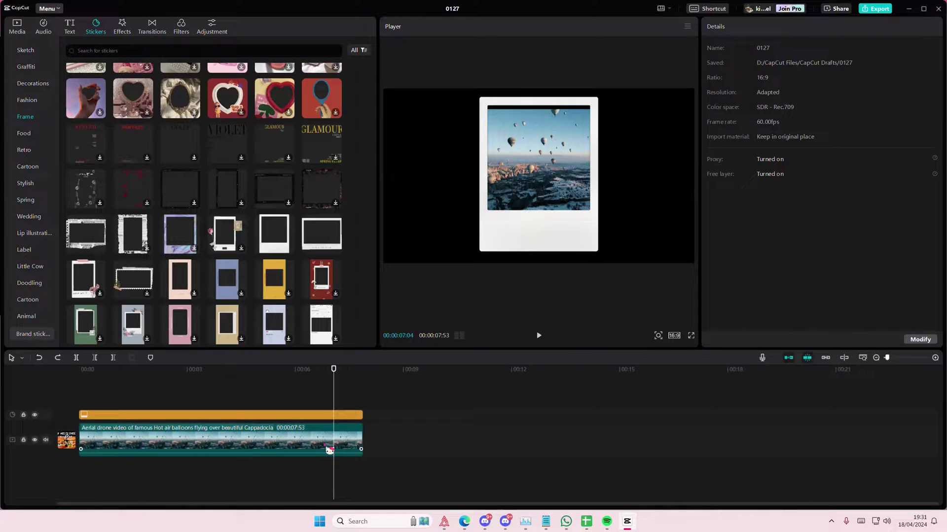
left_click_drag(589, 213, 596, 220)
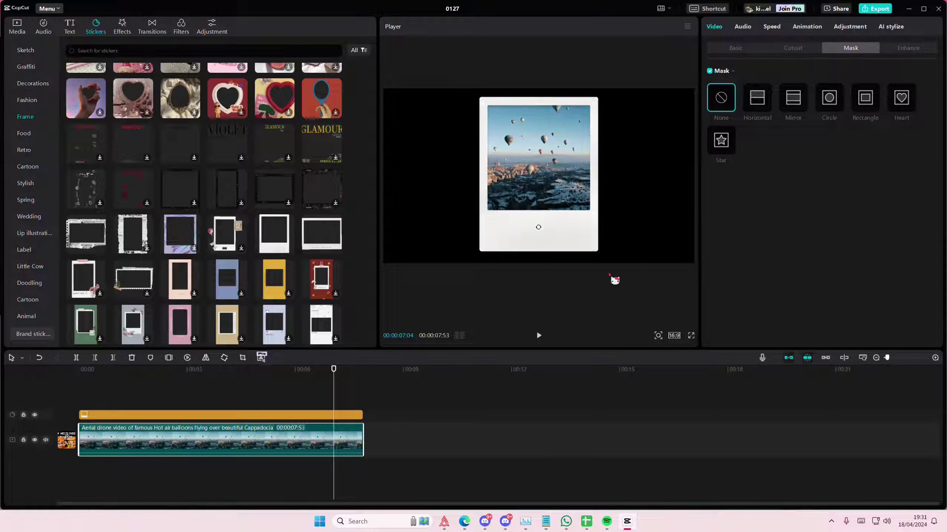
Step: Change the project's aspect ratio to 3:4 and enlarge the polaroid frame to 119%
left_click(675, 337)
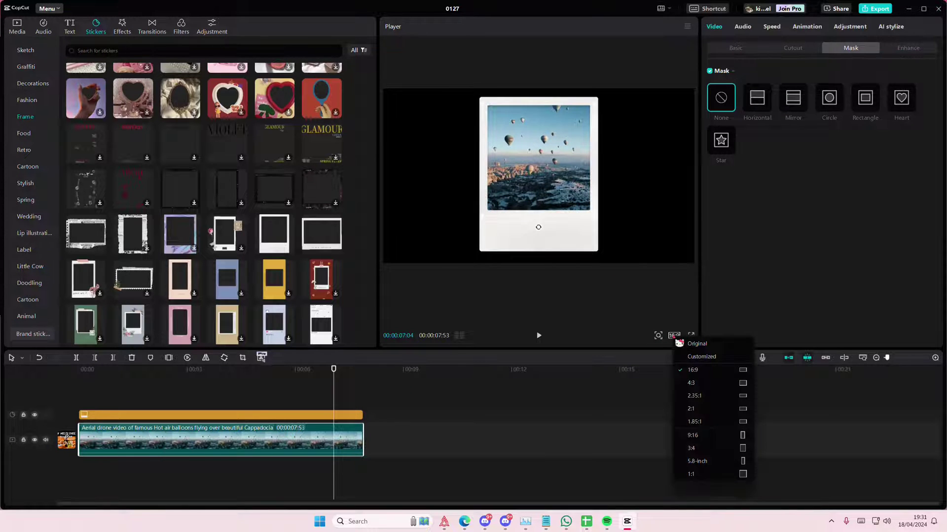
left_click(722, 450)
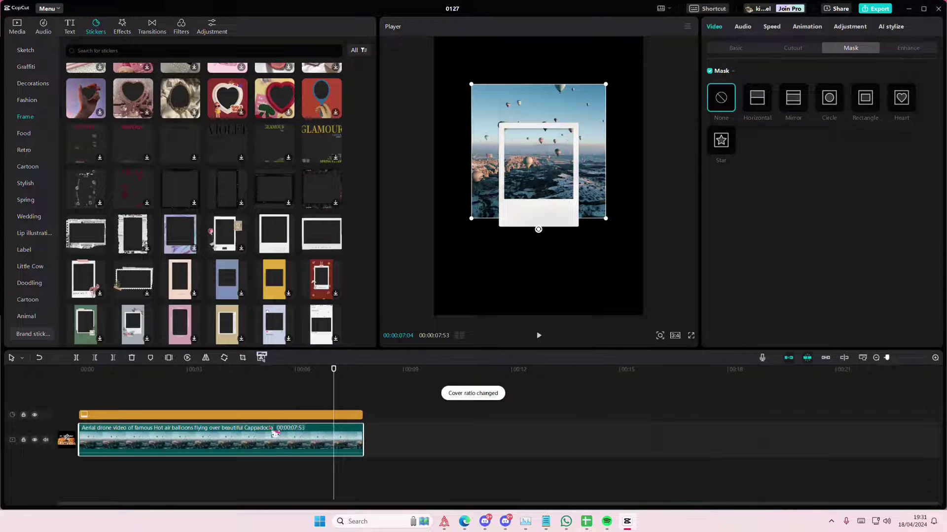
left_click(276, 415)
left_click_drag(580, 228, 699, 312)
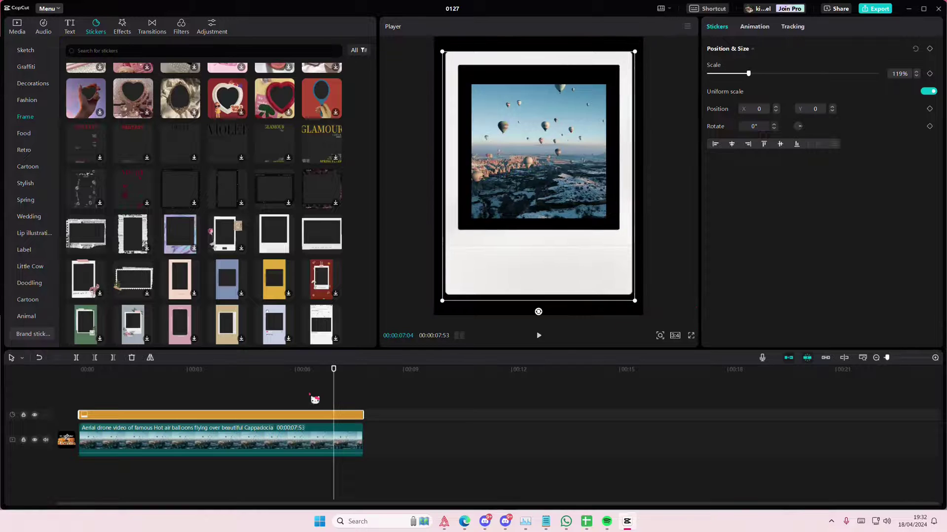
Step: Enlarge the balloon clip until it fills the frame's opening, and return the playhead to the start
left_click(302, 439)
left_click_drag(567, 205, 637, 237)
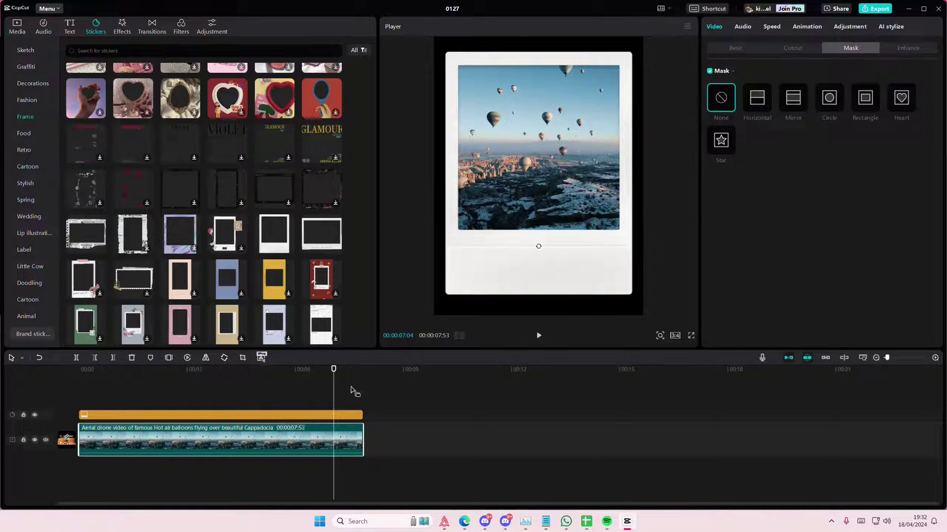
left_click(232, 395)
left_click_drag(232, 396, 60, 437)
left_click(196, 451)
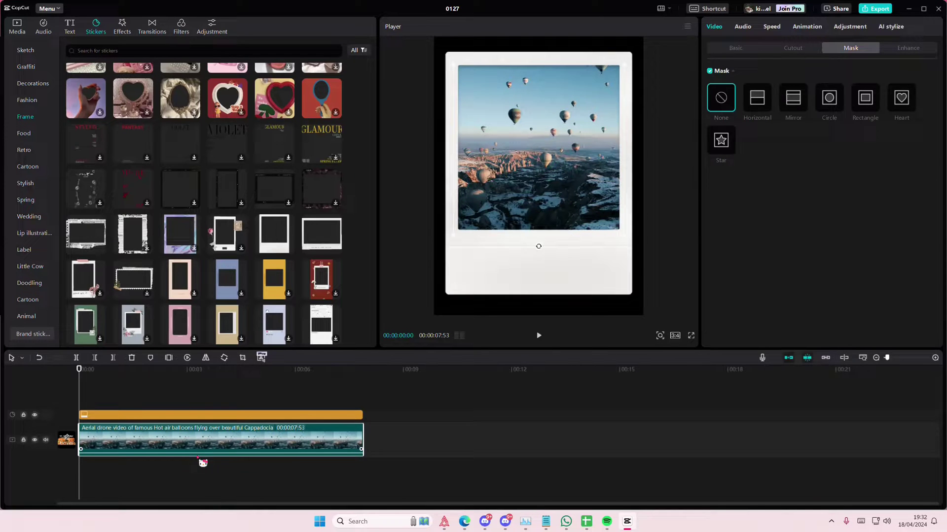
Step: Apply the Cold Ivory portrait filter to the balloon clip
left_click(181, 27)
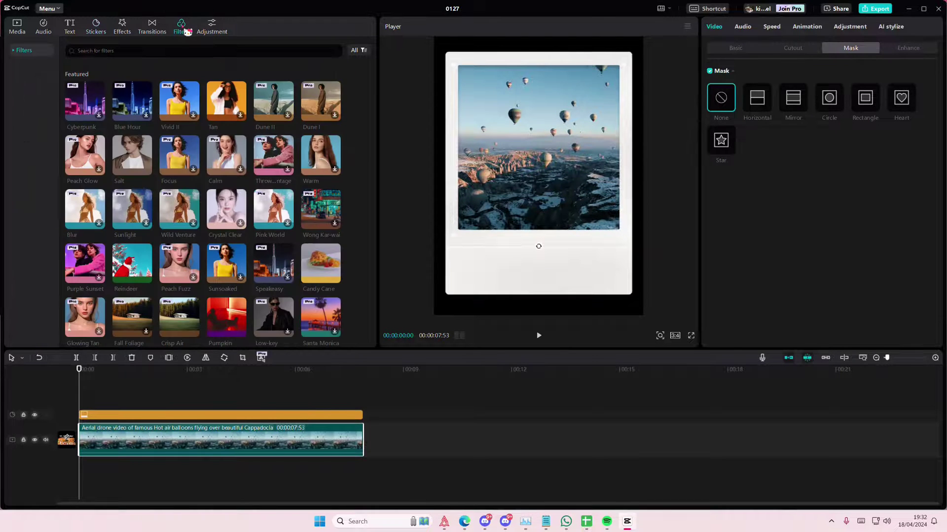
left_click(28, 52)
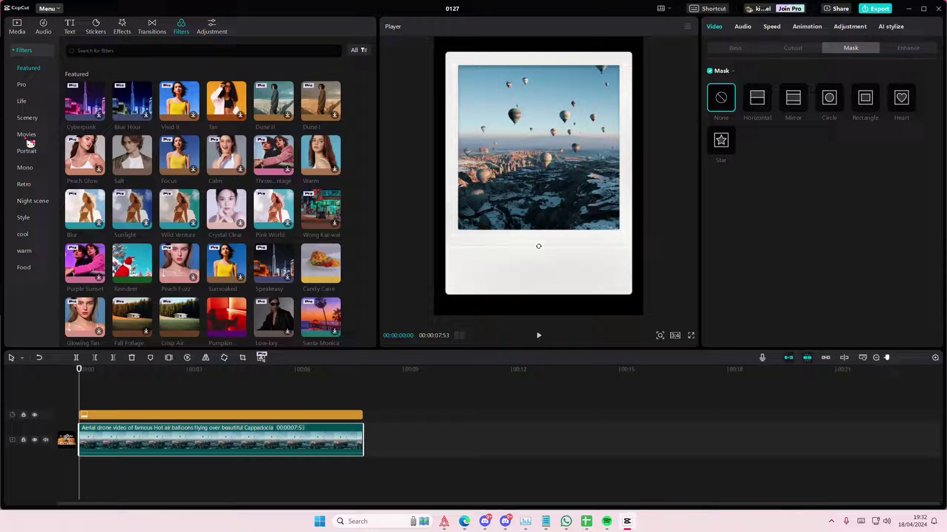
left_click(28, 138)
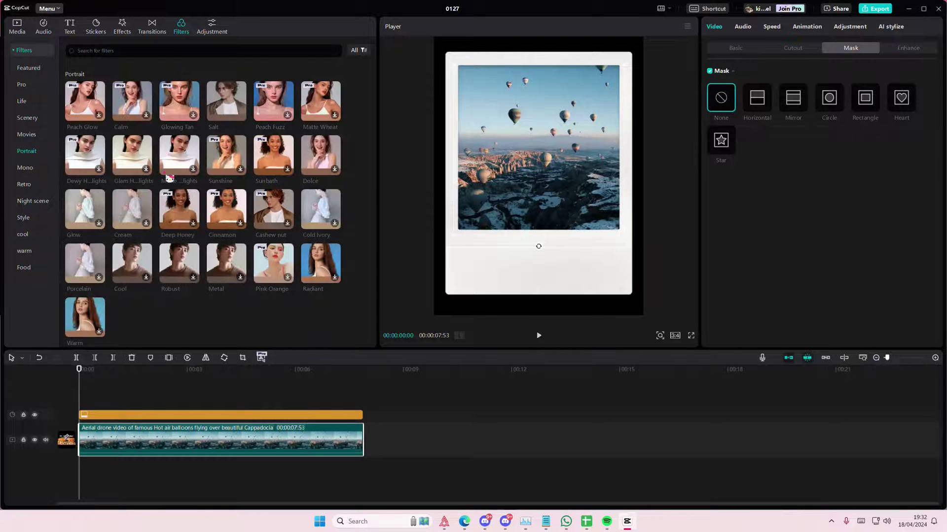
left_click_drag(327, 222, 192, 430)
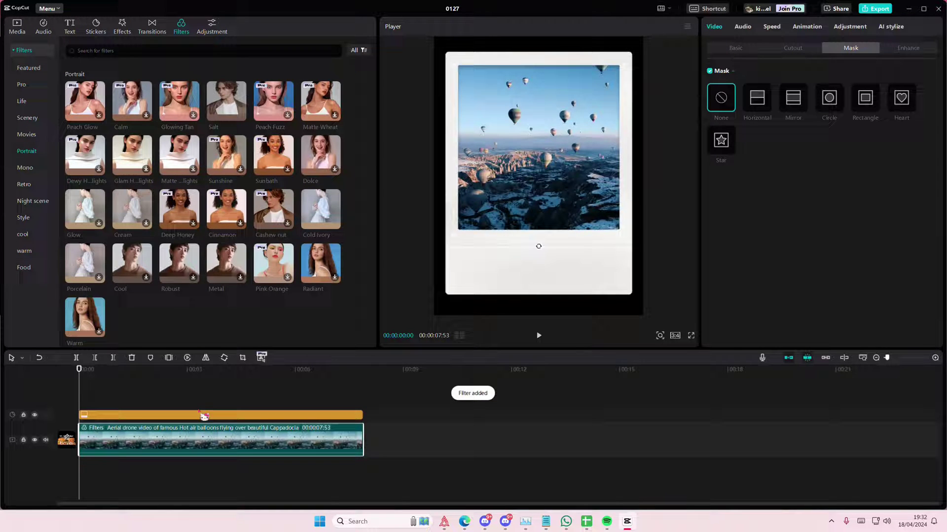
Step: Apply the Leak 1 light effect to the balloon clip and return the playhead to the start
left_click(130, 31)
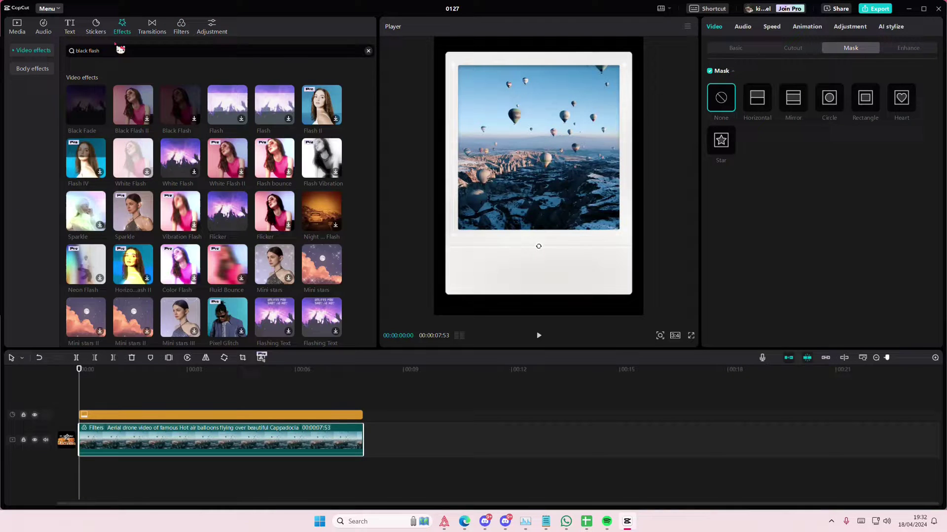
left_click(55, 53)
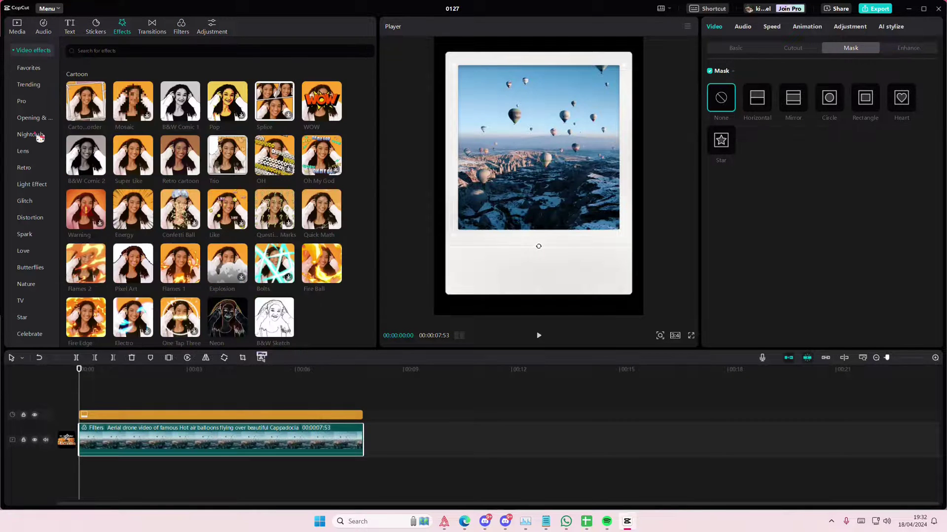
left_click(33, 189)
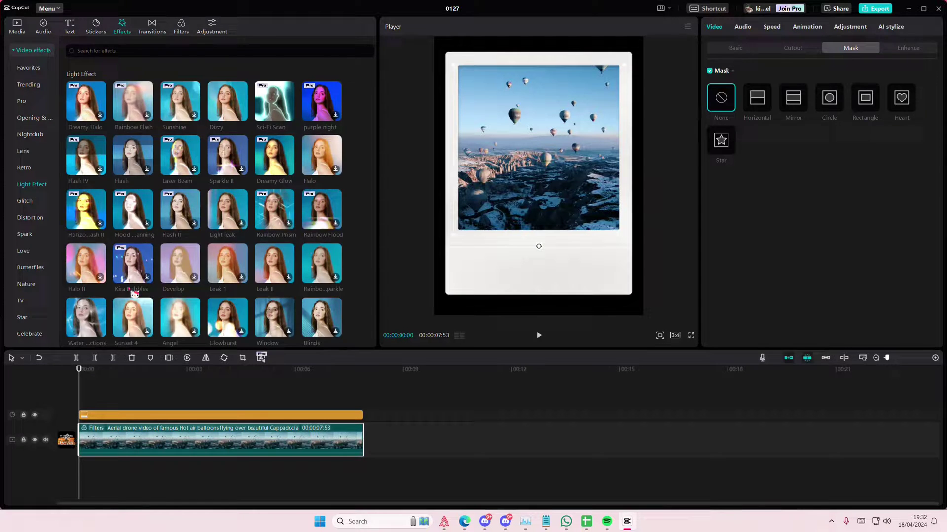
scroll(132, 295, "down", 1)
left_click_drag(228, 188, 85, 428)
left_click_drag(81, 386, 31, 384)
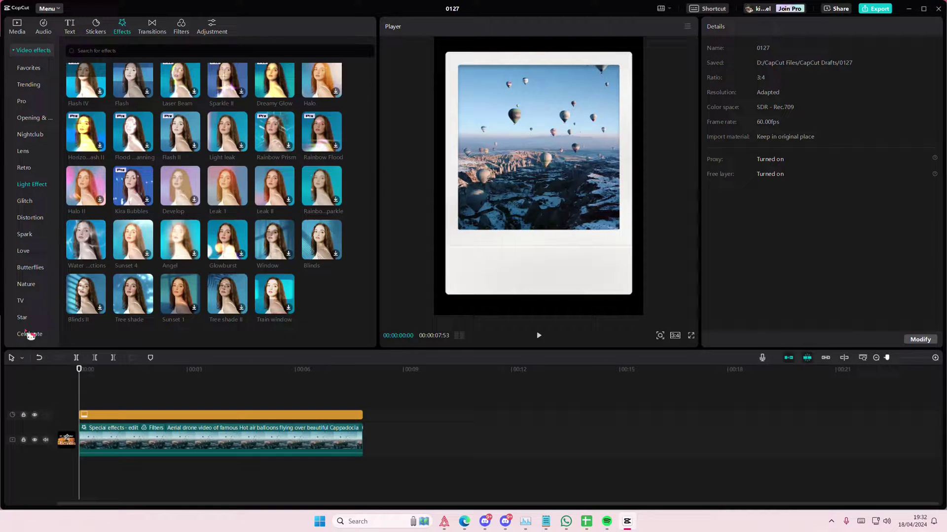
Step: Bring up the Texture video effects and try out Folds V on the timeline, undoing the addition
scroll(30, 317, "down", 5)
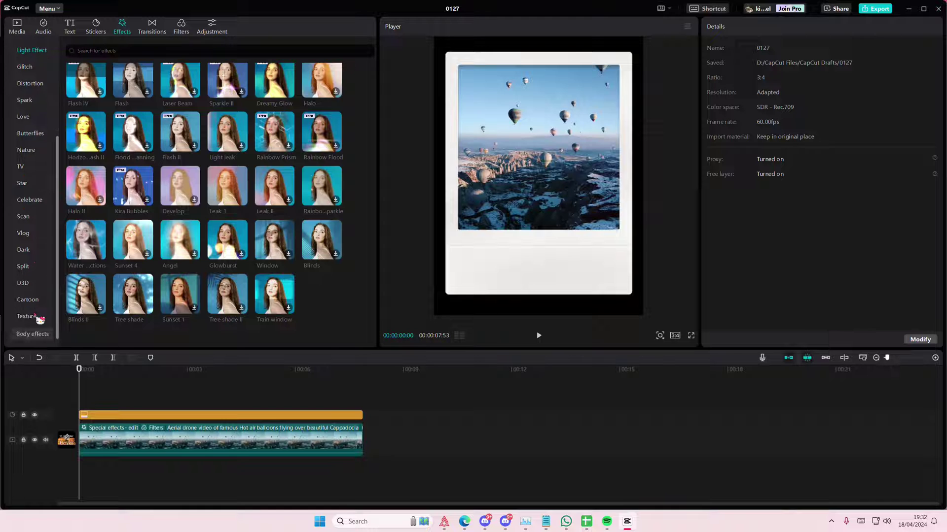
left_click(39, 320)
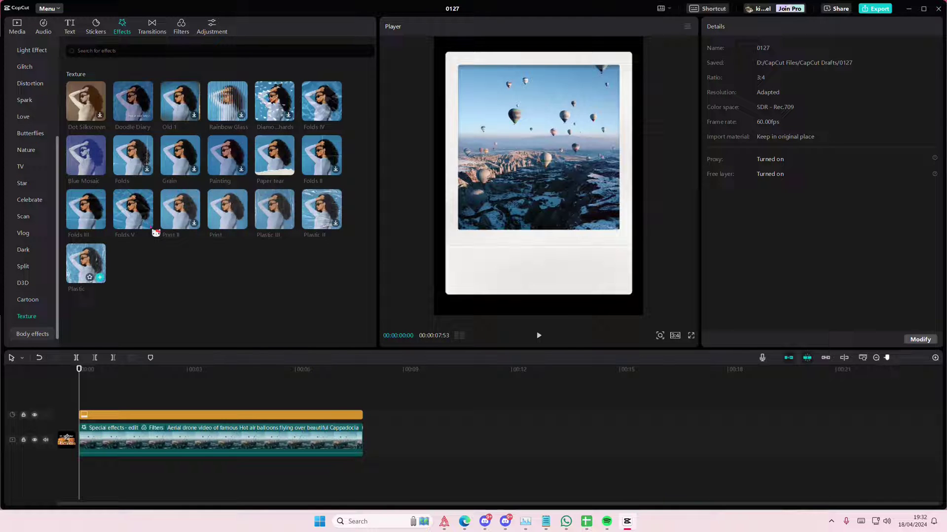
left_click_drag(142, 211, 136, 389)
key("ctrl+z")
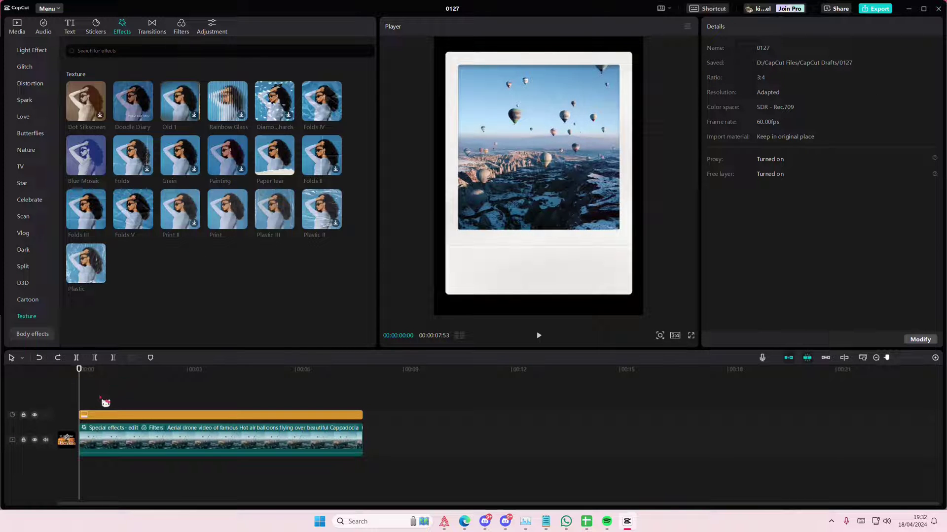
Step: Preview the light effect over the beginning of the balloon clip and return the playhead to the start
left_click(86, 400)
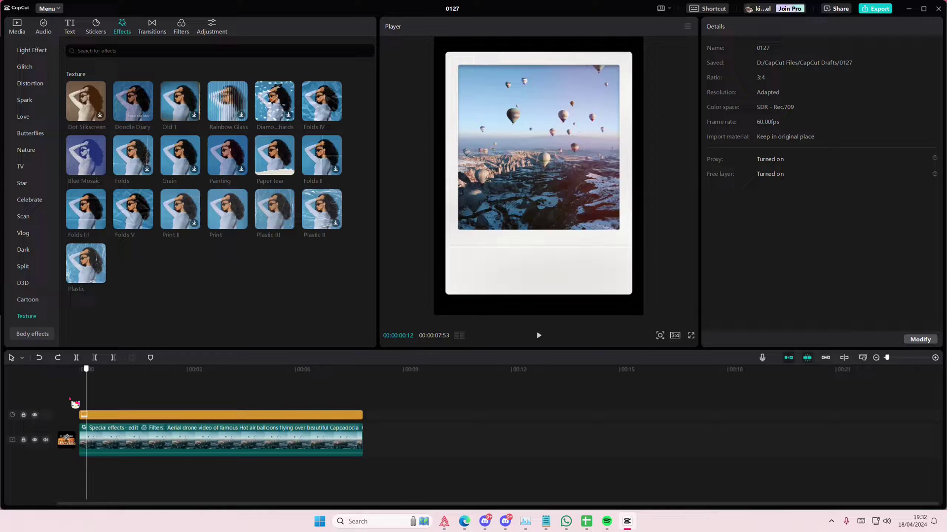
left_click_drag(70, 399, 38, 398)
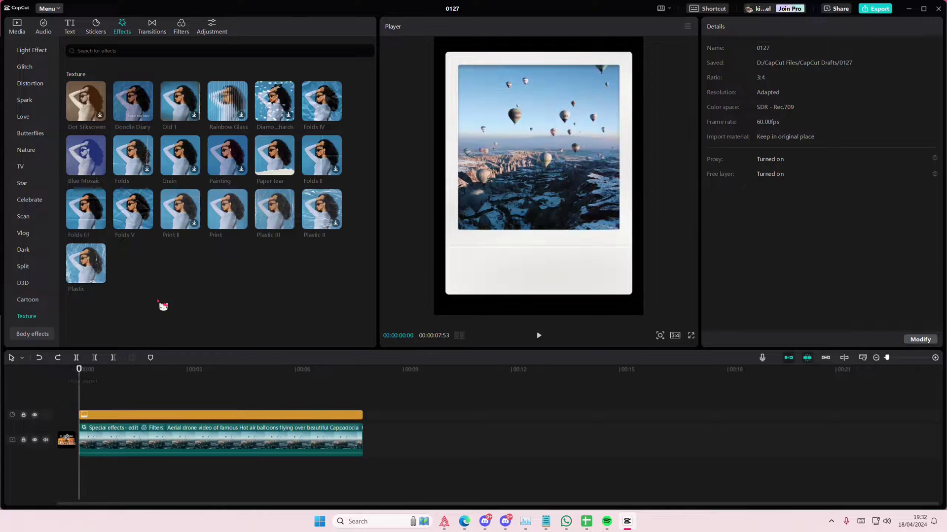
left_click(126, 416)
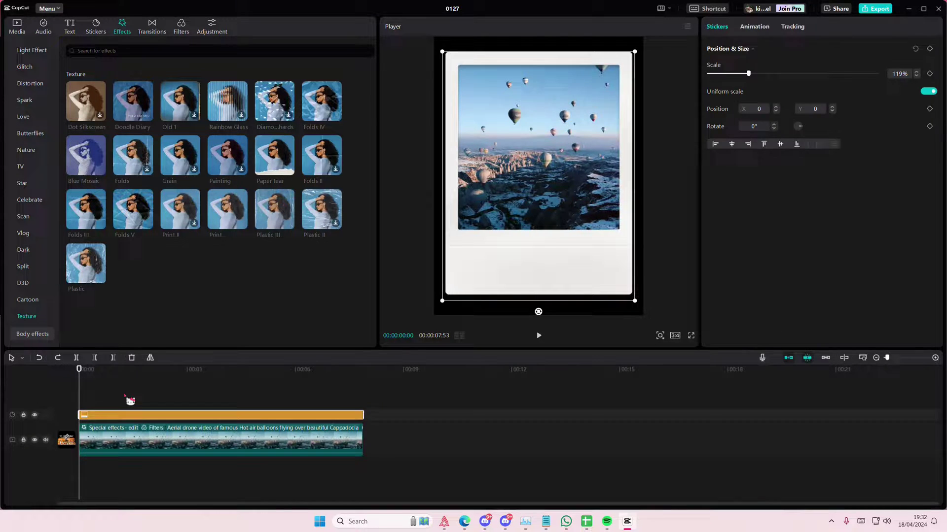
left_click(124, 397)
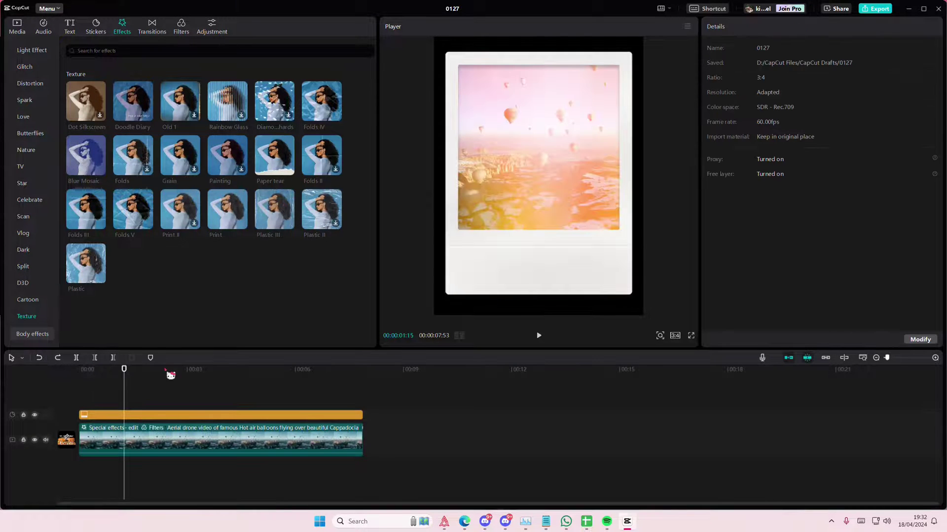
left_click(46, 391)
Step: Apply the Plastic and Plastic II texture effects to the balloon clip, with Plastic II's texture strength at 64
left_click_drag(87, 262, 119, 448)
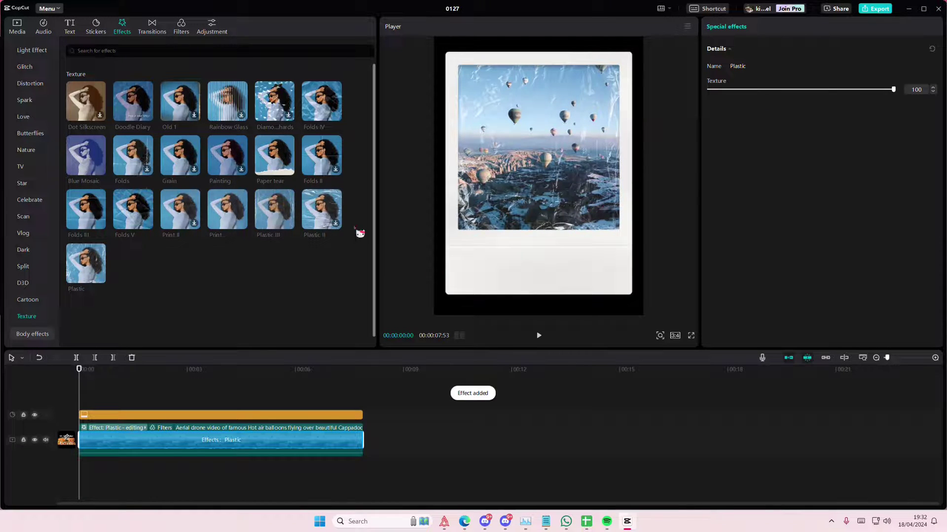
left_click_drag(322, 212, 228, 441)
left_click_drag(799, 90, 830, 101)
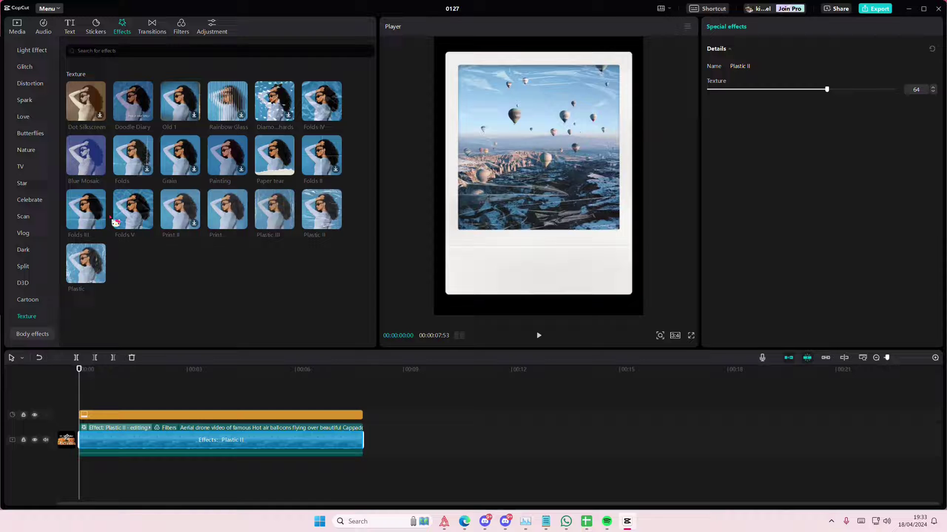
Step: Combine the polaroid frame and the balloon clip into one compound clip
left_click(230, 447)
right_click(239, 449)
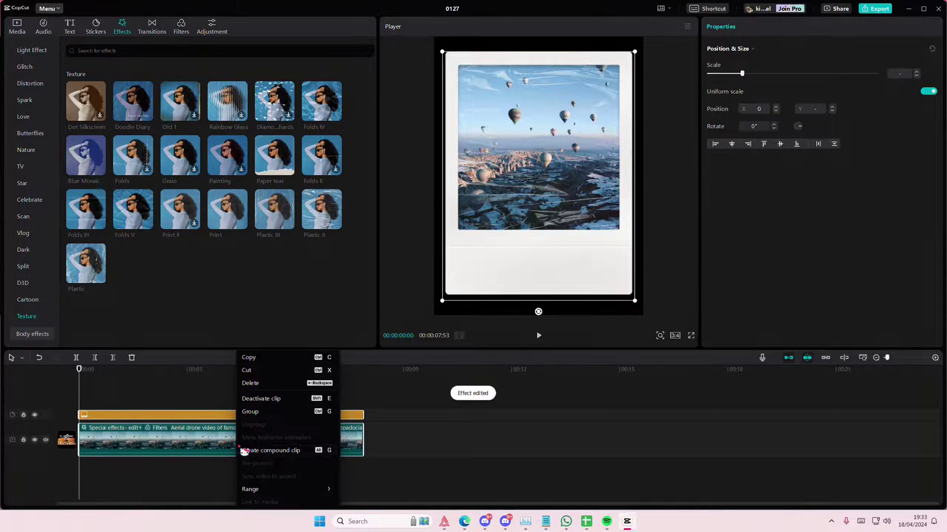
left_click(246, 450)
left_click(280, 457)
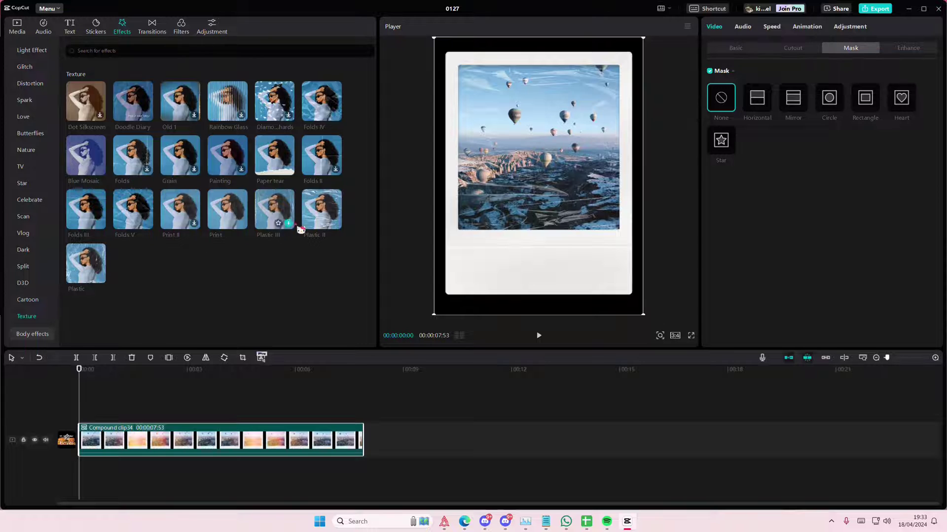
Step: Apply the Print and Print II texture effects to the compound clip, with Print II's texture strength at 38
left_click_drag(233, 216, 141, 434)
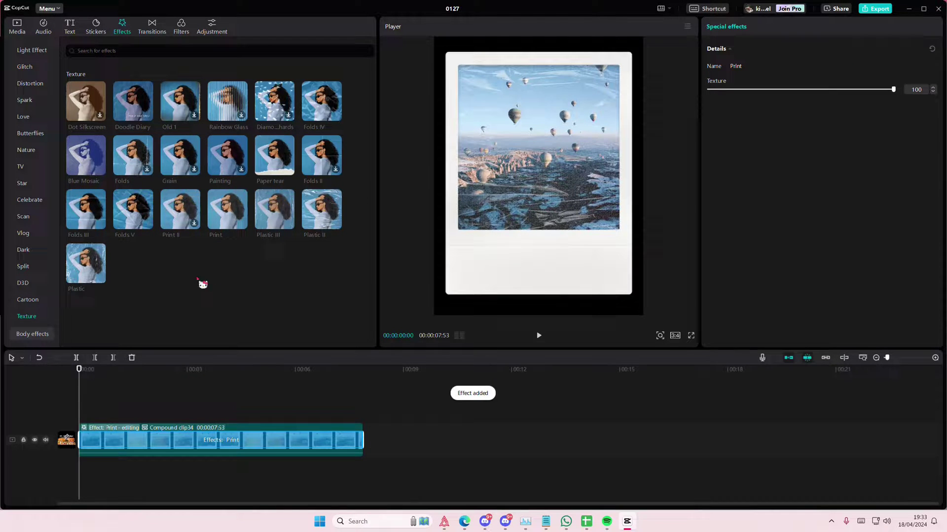
left_click_drag(193, 231, 169, 417)
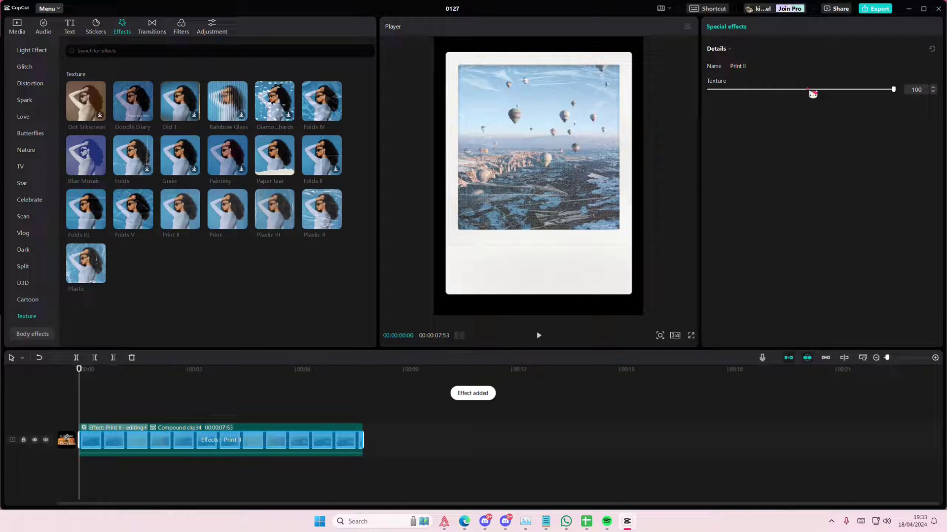
left_click_drag(813, 94, 781, 92)
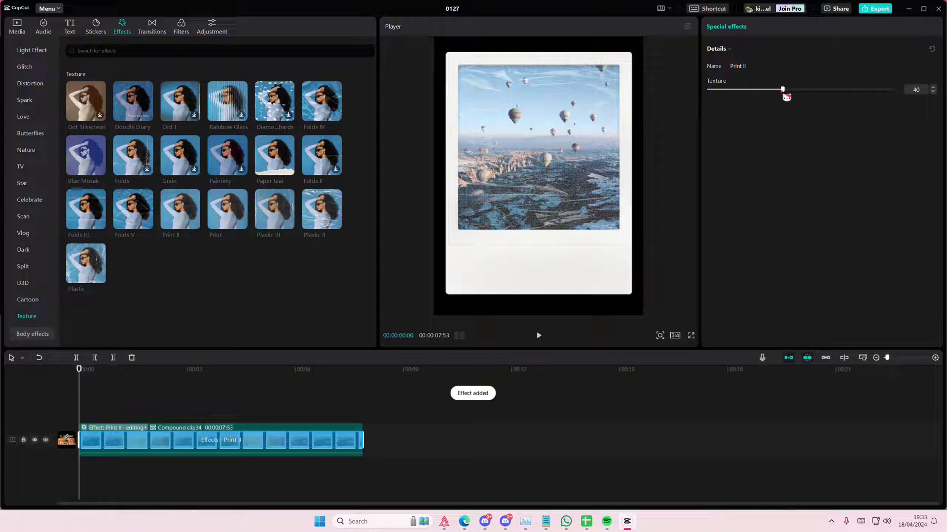
Step: Look through the frame and food stickers and search the sticker library for "sky"
left_click(72, 27)
left_click(96, 26)
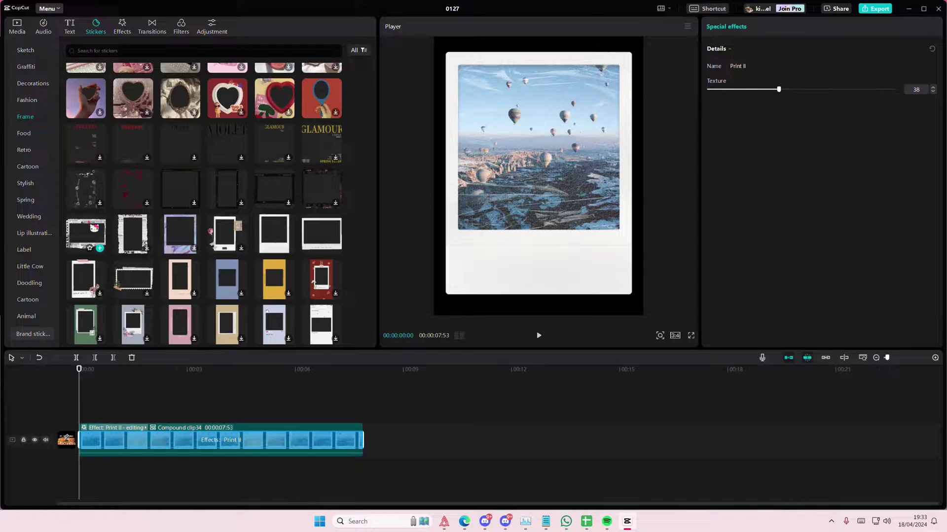
scroll(220, 296, "down", 5)
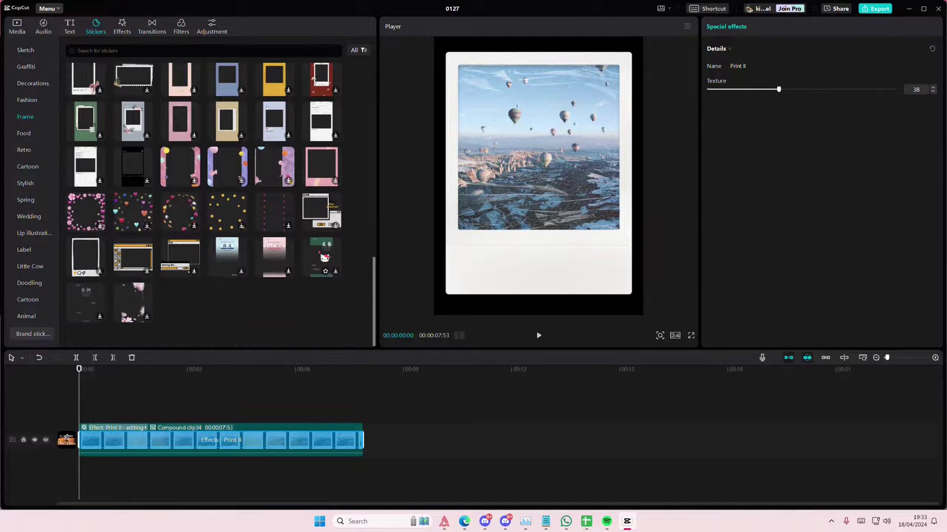
scroll(323, 257, "down", 5)
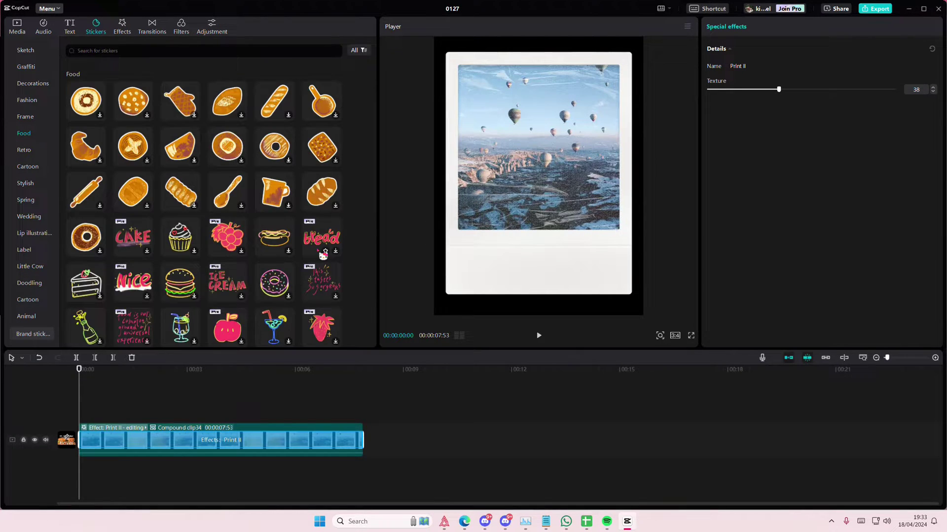
scroll(323, 255, "down", 1)
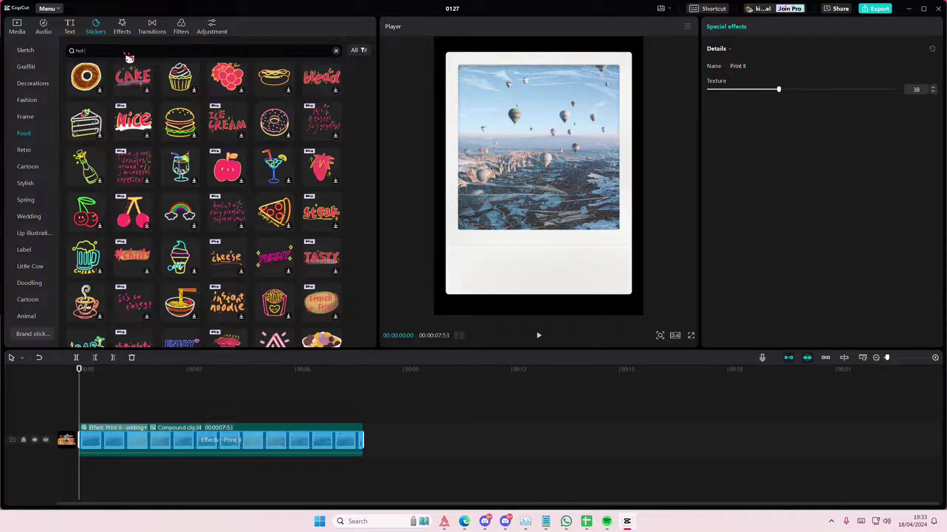
key("Return")
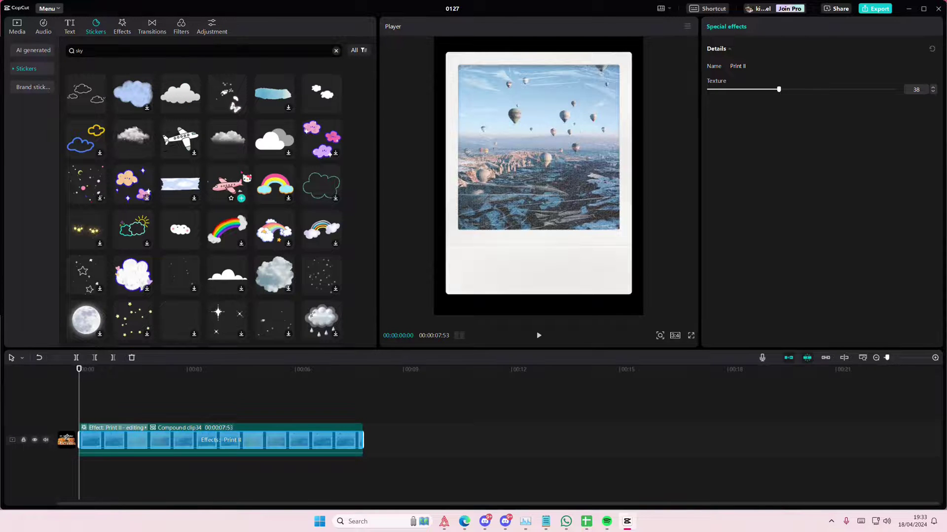
Step: Add the blue watercolour stroke sticker at about X -242, Y -1190 on the polaroid's blank strip and extend it to the clip's end
left_click(289, 107)
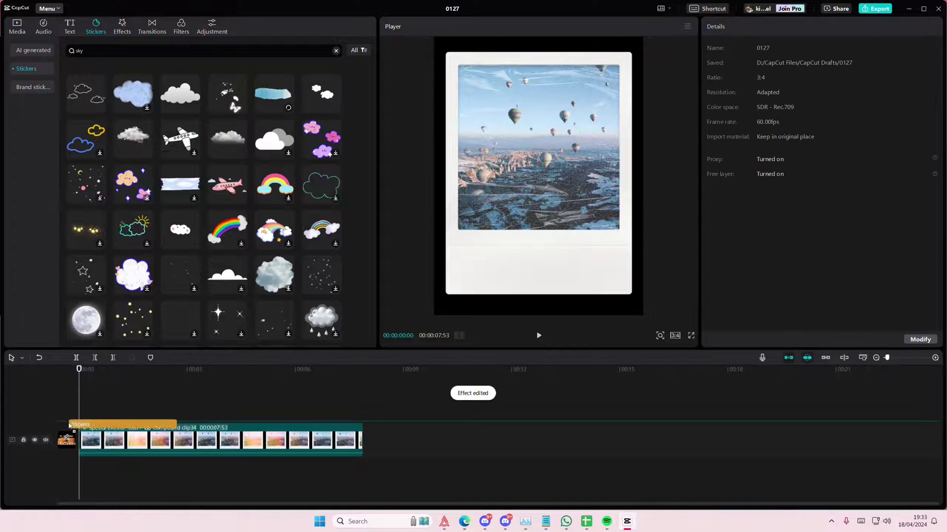
left_click_drag(507, 196, 490, 282)
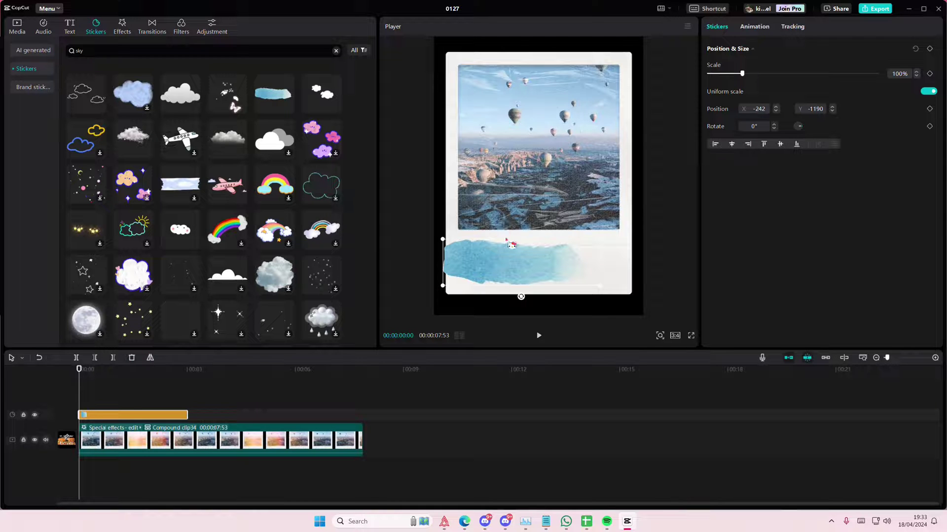
left_click_drag(187, 415, 342, 419)
Step: Turn the watercolour sticker into a compound clip and trim it at the frame's edge with a Horizontal mask rotated 90° at X -641
right_click(343, 419)
left_click(387, 489)
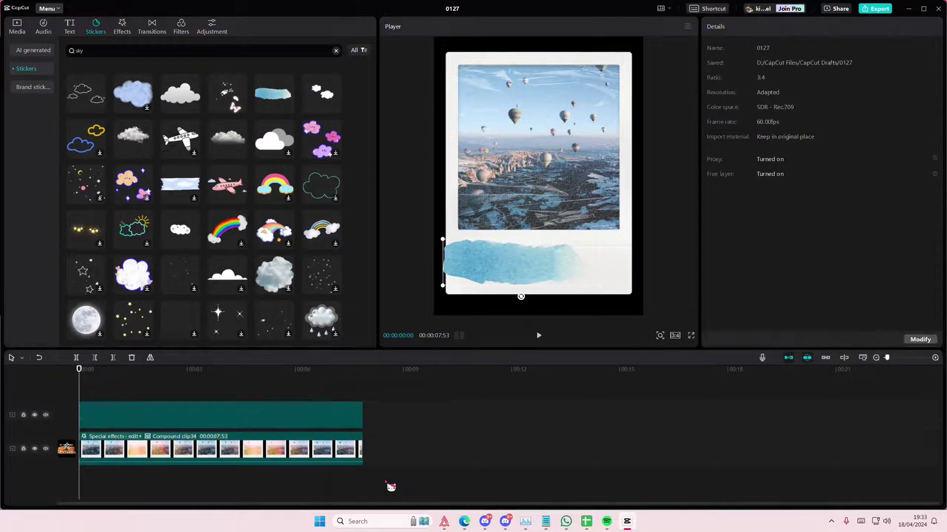
left_click(767, 105)
left_click_drag(539, 186, 468, 200)
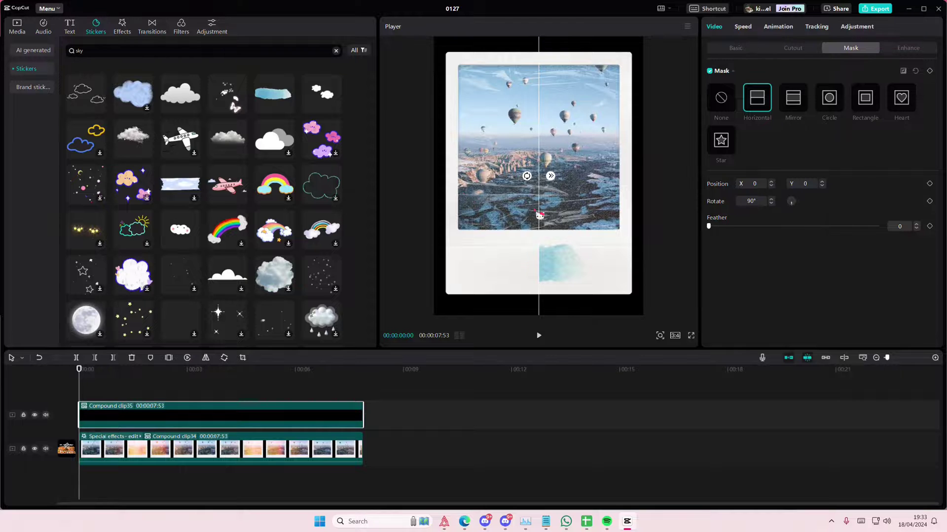
left_click_drag(540, 216, 446, 216)
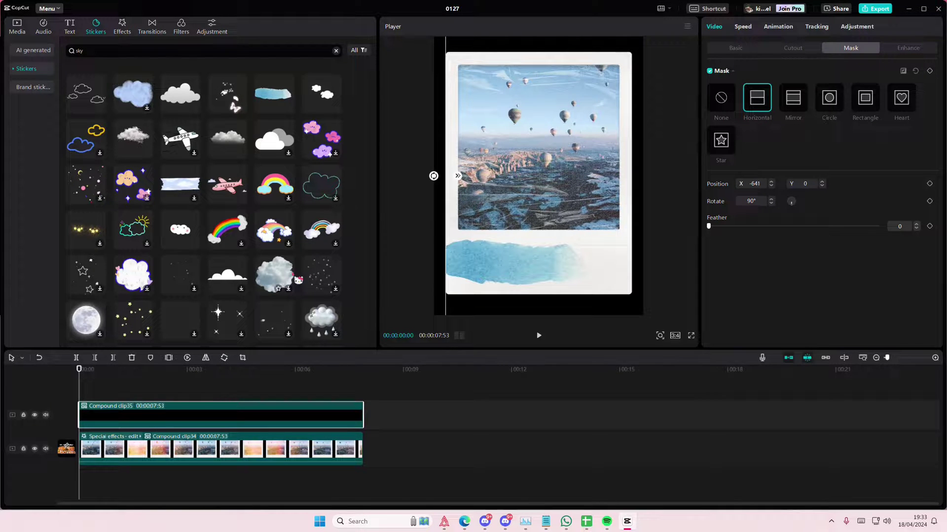
Step: Add the "aim high" paper plane sticker for the clip's length, scaled to 33% and placed at about X 903, Y -742
scroll(225, 320, "down", 5)
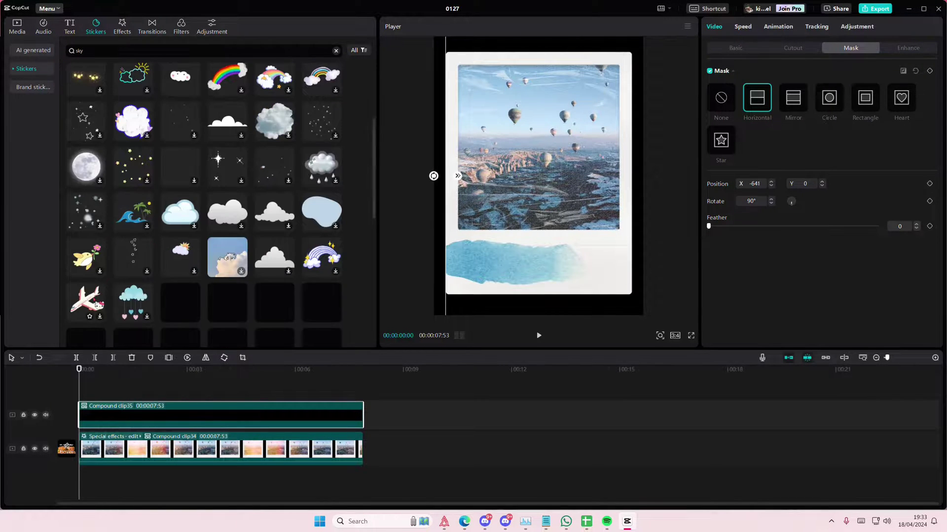
left_click_drag(136, 271, 152, 347)
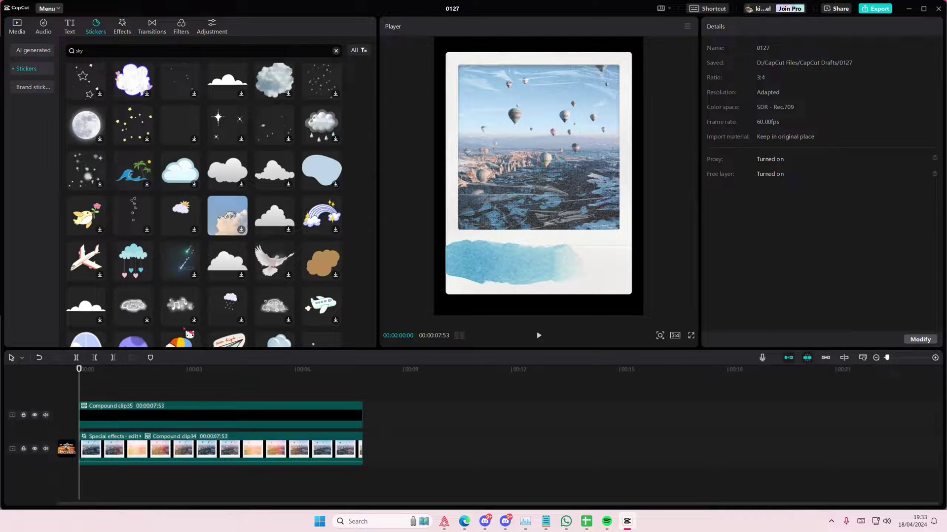
scroll(188, 330, "down", 1)
left_click_drag(312, 277, 226, 298)
left_click_drag(243, 307, 357, 405)
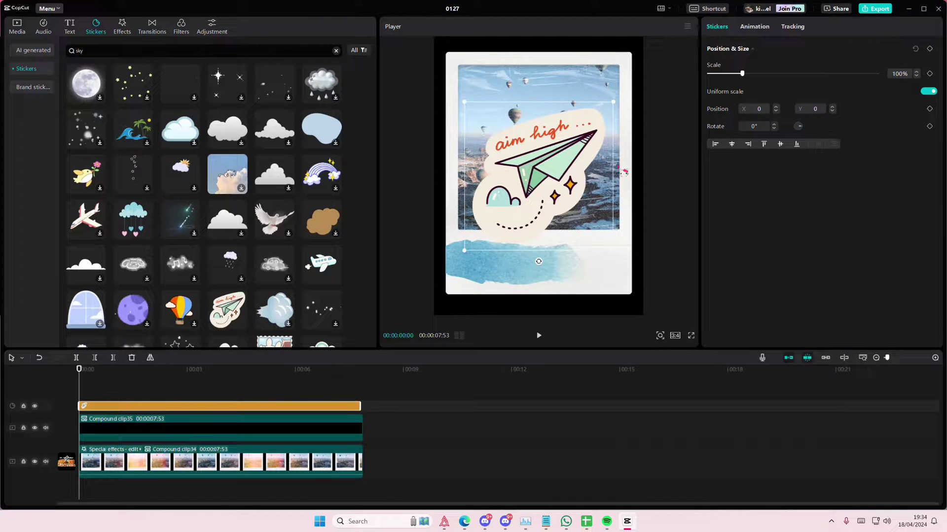
left_click_drag(615, 102, 565, 152)
left_click_drag(542, 189, 607, 243)
scroll(204, 197, "down", 2)
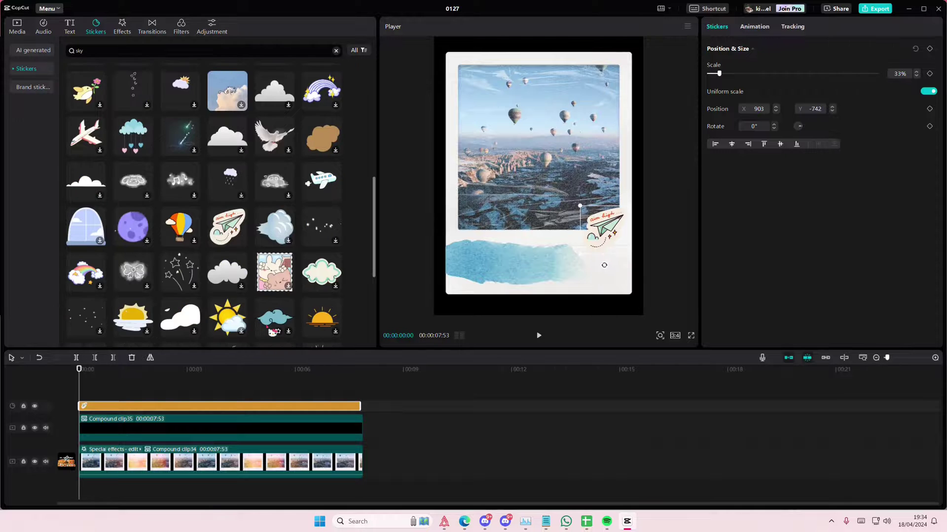
scroll(272, 332, "down", 5)
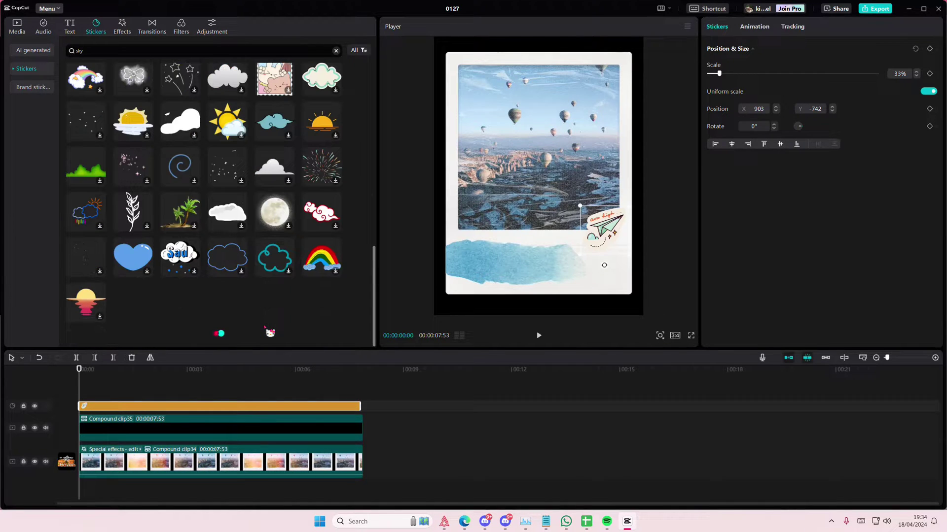
scroll(270, 329, "down", 2)
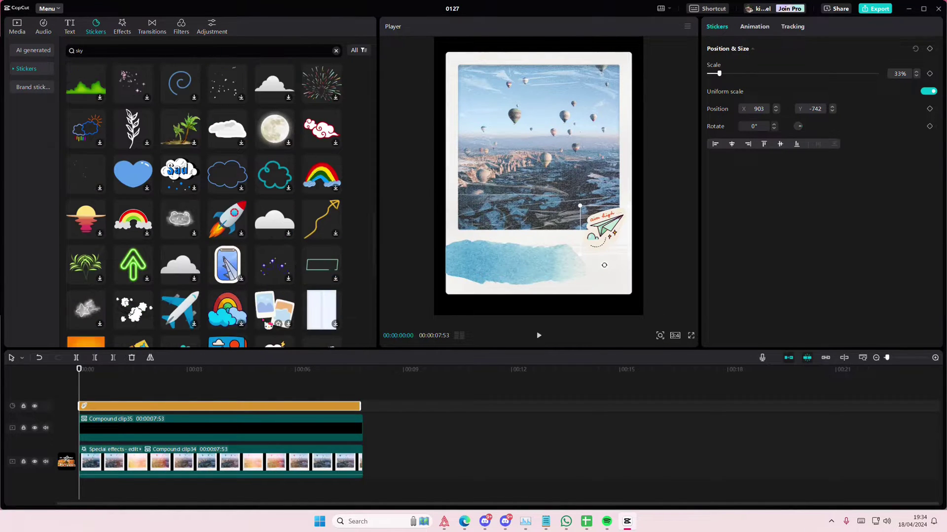
scroll(268, 326, "down", 1)
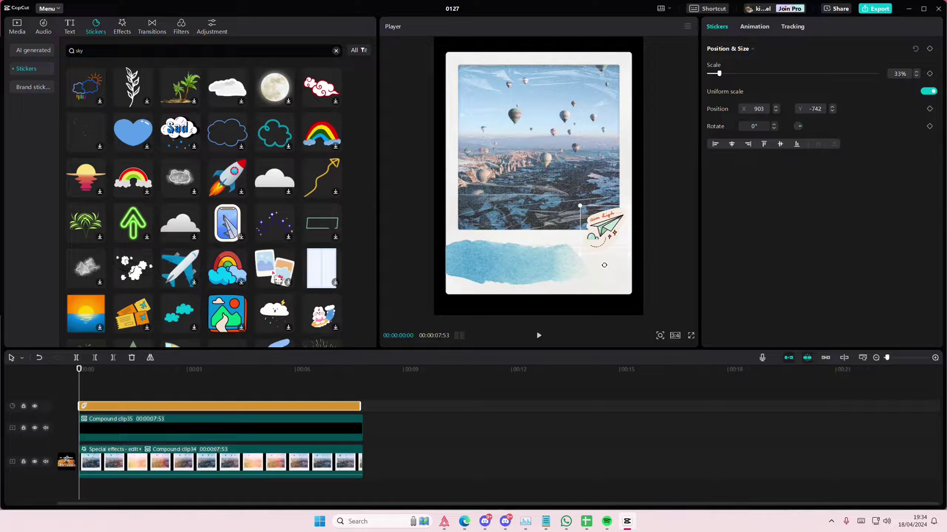
scroll(180, 323, "down", 2)
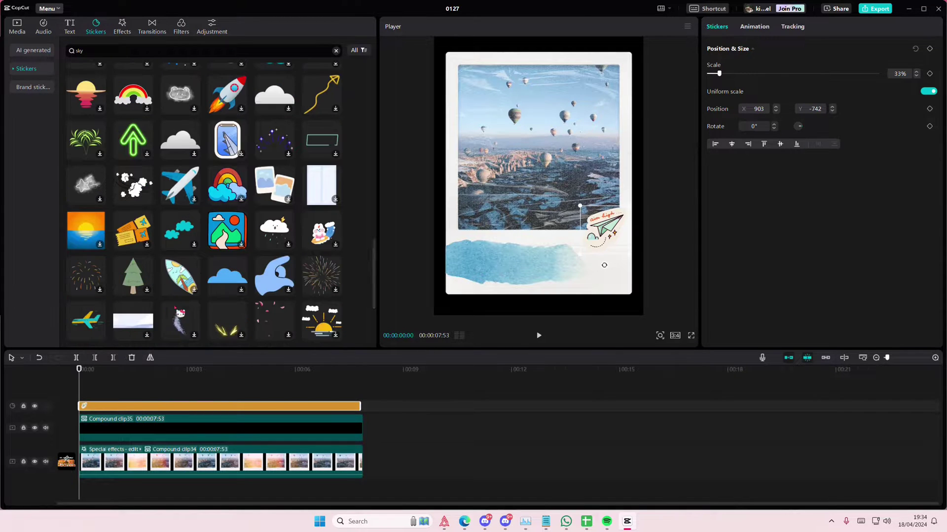
Step: Play back the decorated polaroid composition from near the start of the timeline
left_click_drag(141, 378, 100, 392)
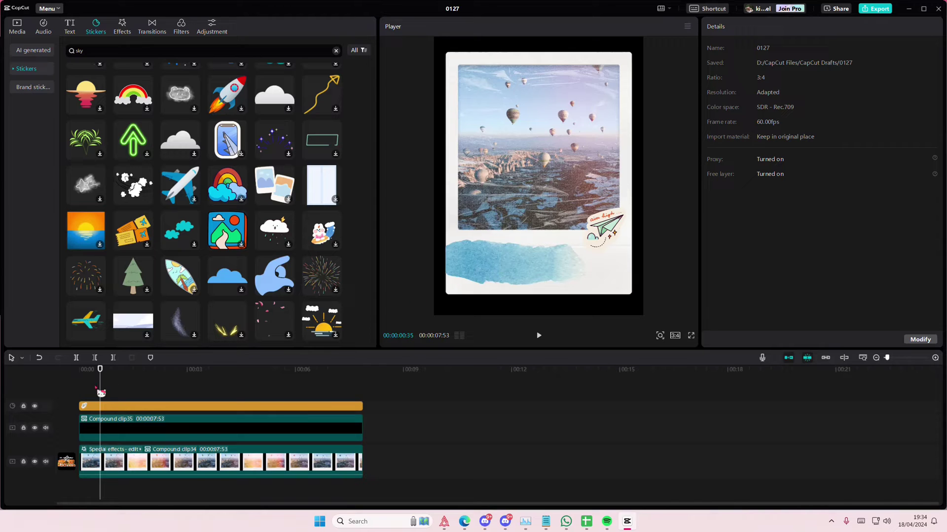
key("space")
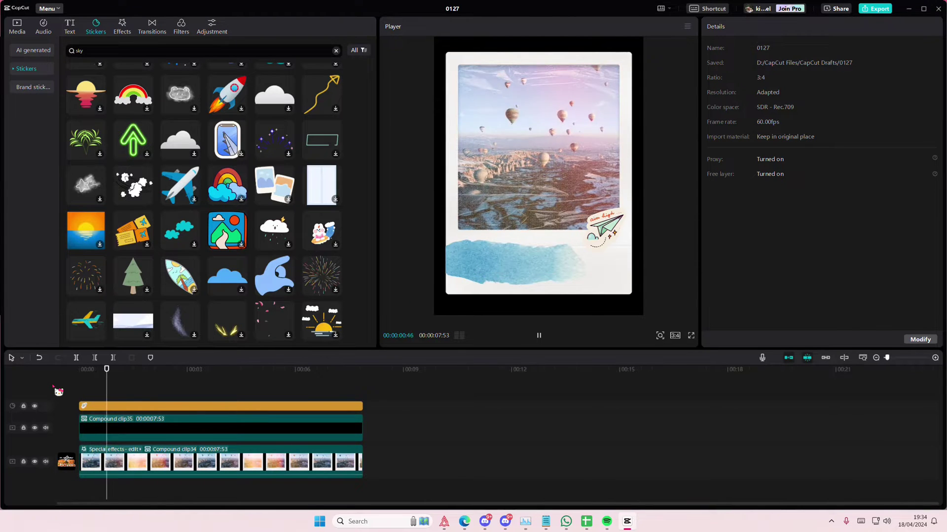